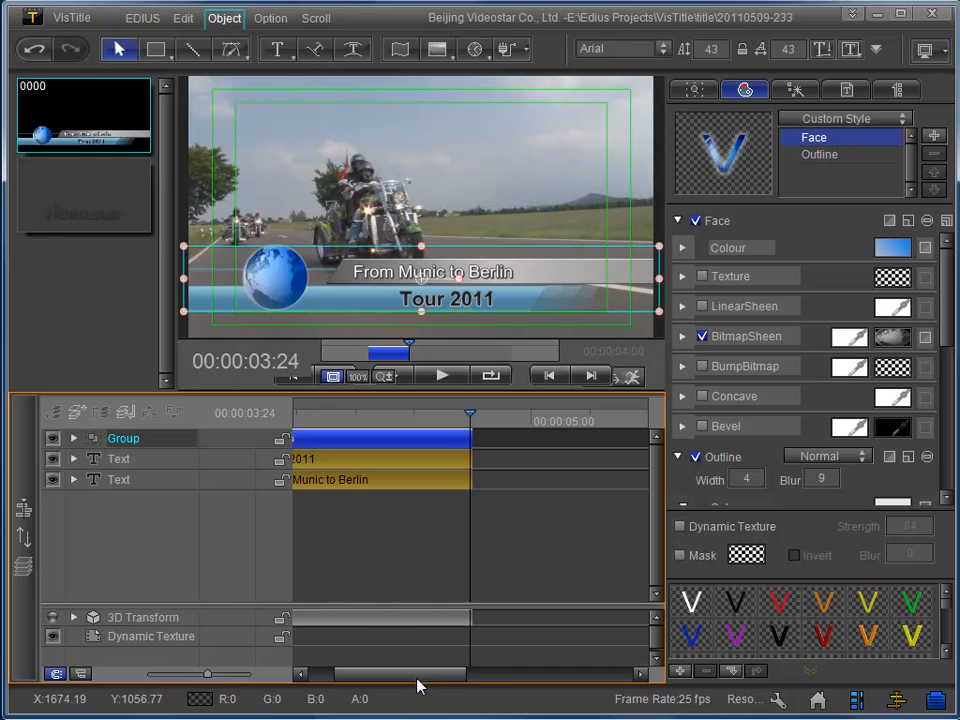
Hide the Group and "Tour 2011" tracks to see what each contributes to the title, and make both visible again.
{"action": "left_click_drag", "start_coordinate": [408, 670], "coordinate": [382, 690]}
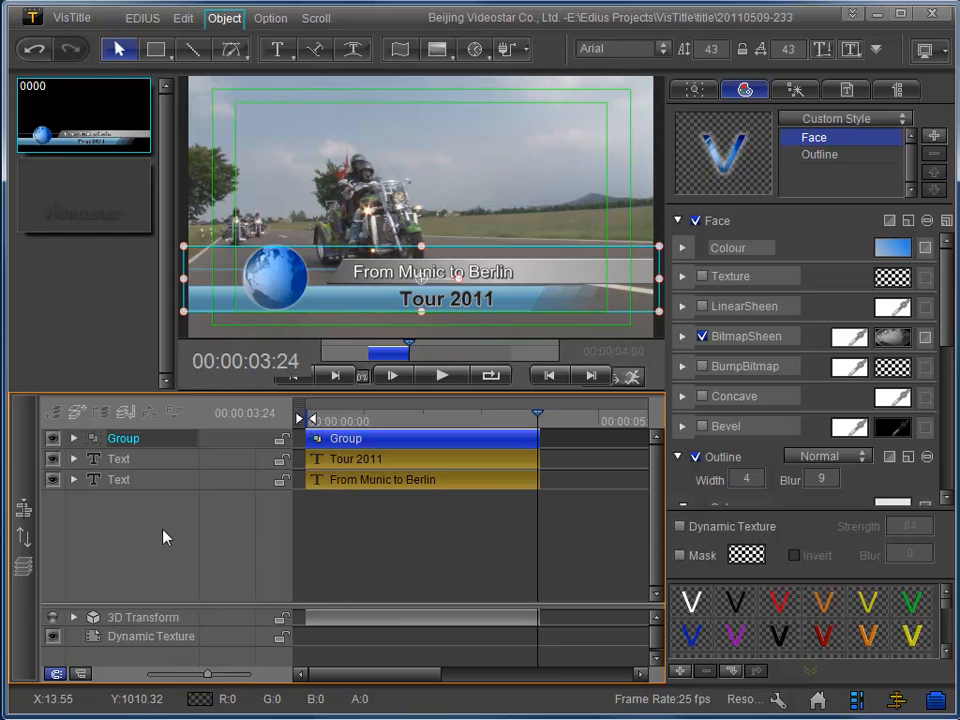
{"action": "left_click", "coordinate": [55, 440]}
{"action": "left_click", "coordinate": [52, 459]}
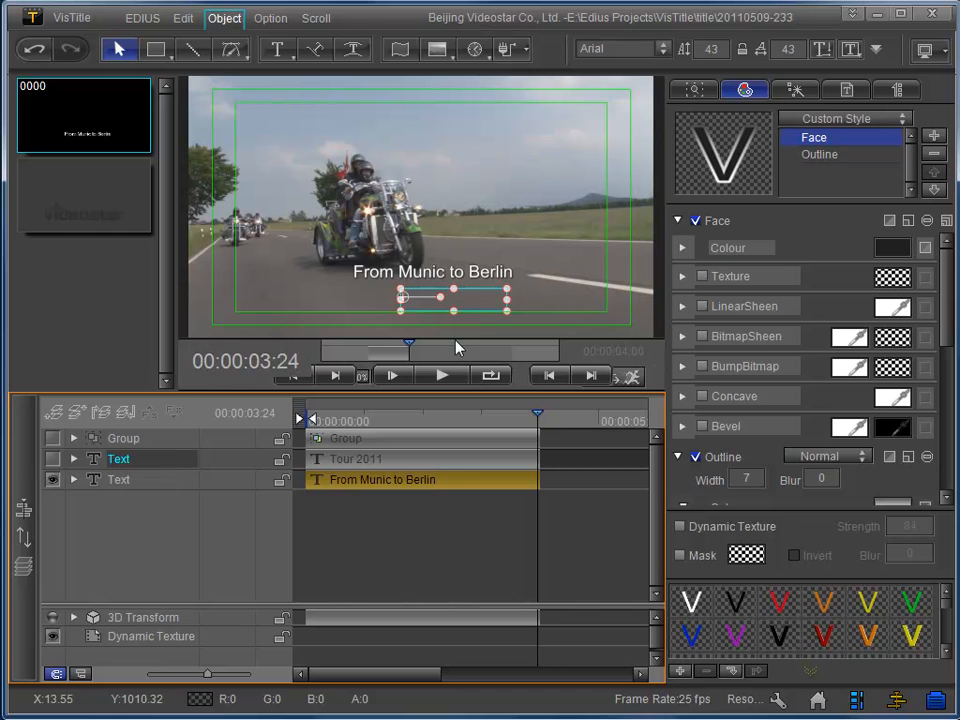
{"action": "left_click", "coordinate": [52, 459]}
{"action": "left_click", "coordinate": [54, 439]}
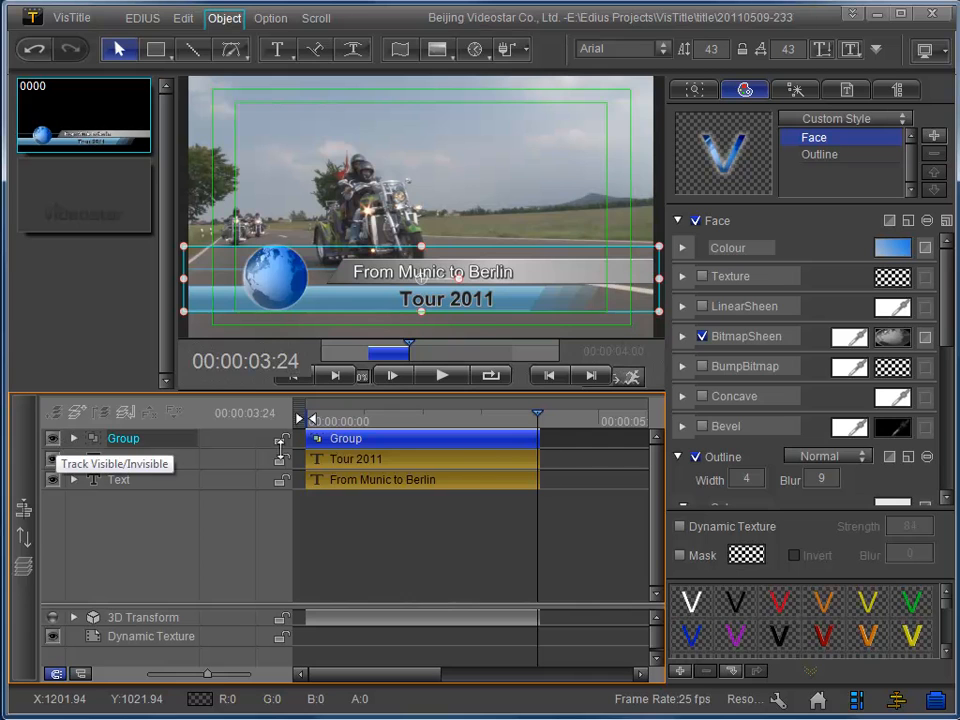
Play the title from the beginning and pause partway to review the current animation timing.
{"action": "left_click", "coordinate": [296, 380]}
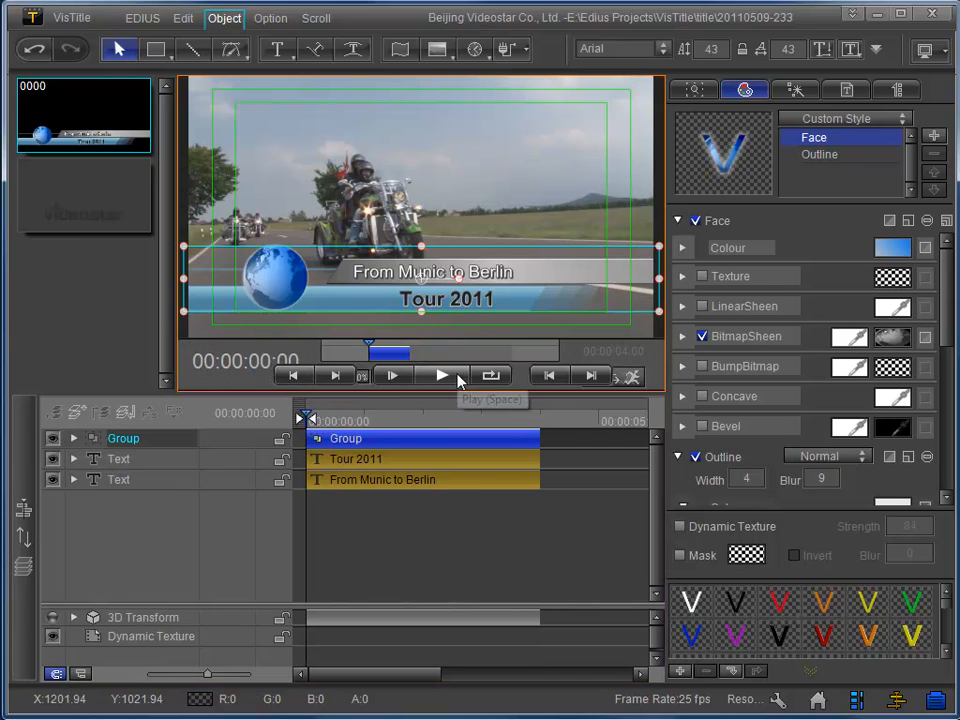
{"action": "left_click", "coordinate": [458, 378]}
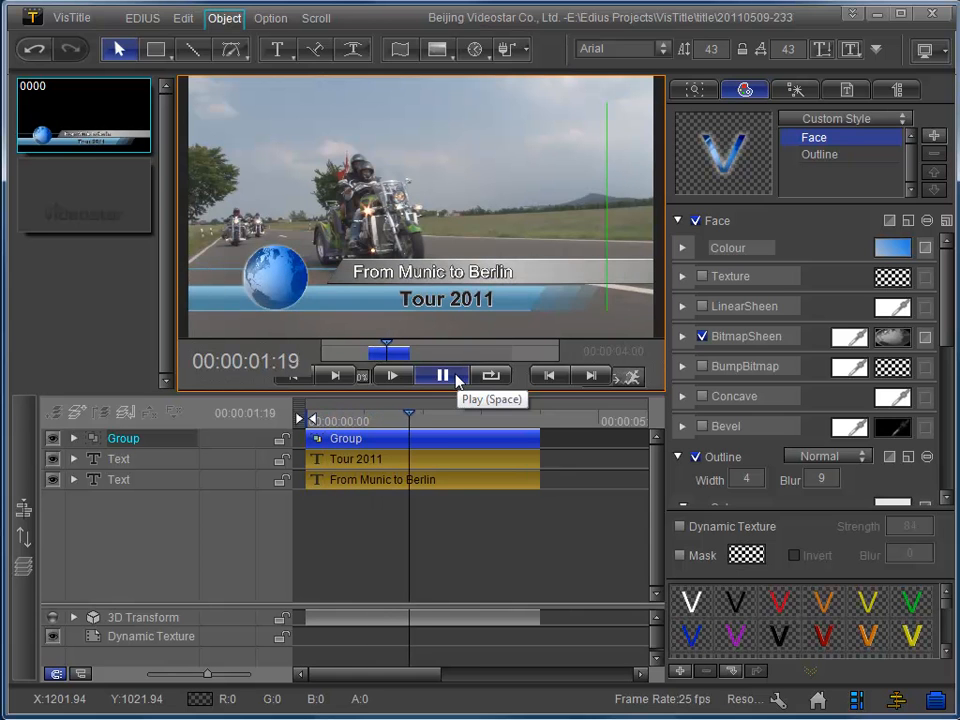
{"action": "left_click", "coordinate": [458, 378]}
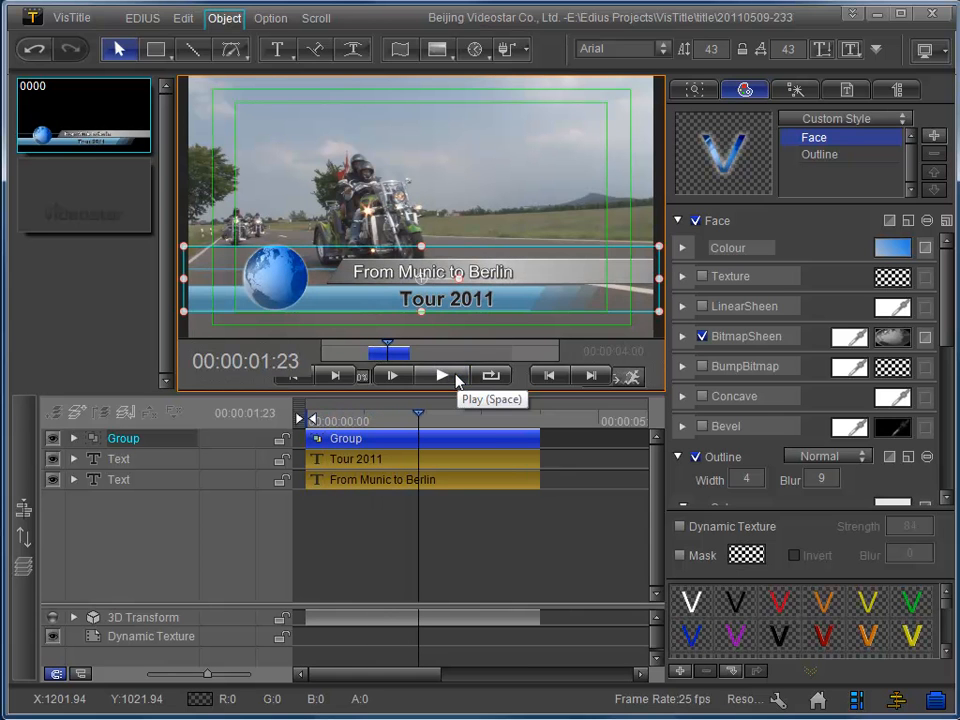
Hide the "From Munic to Berlin" track, start the "Tour 2011" clip at 00:00:00:10, and preview the title from the beginning.
{"action": "left_click", "coordinate": [53, 482]}
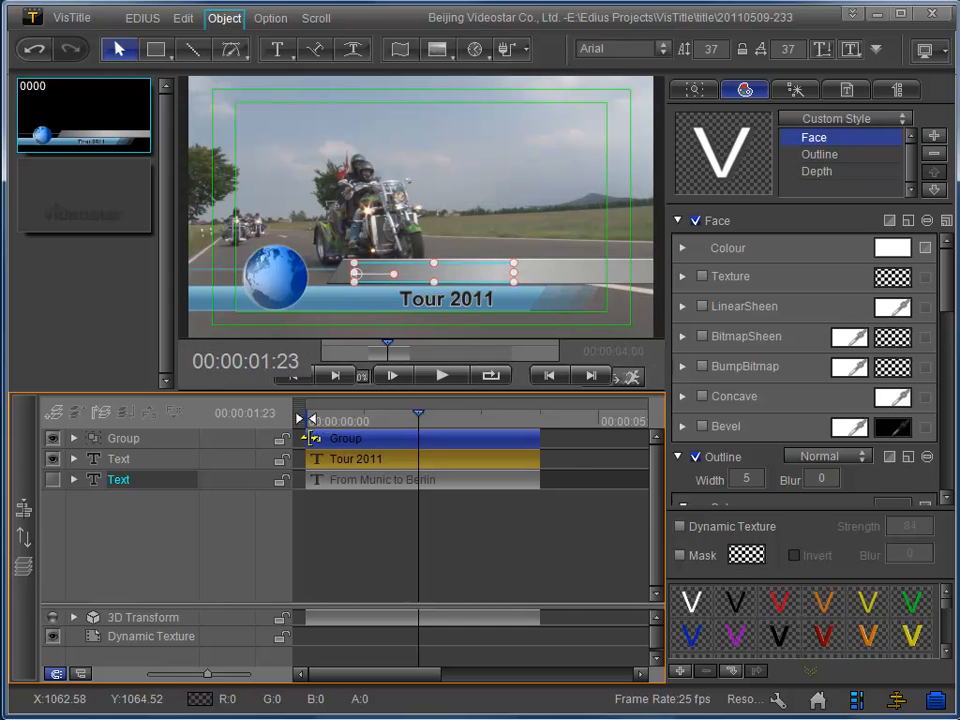
{"action": "left_click_drag", "start_coordinate": [419, 418], "coordinate": [340, 420]}
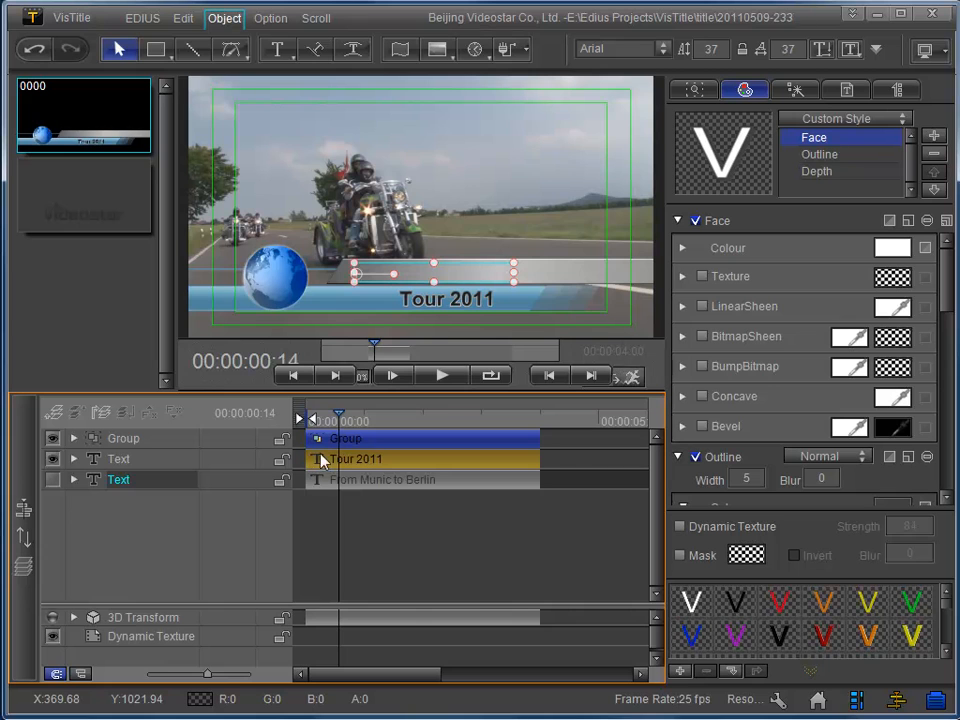
{"action": "left_click_drag", "start_coordinate": [311, 462], "coordinate": [334, 463]}
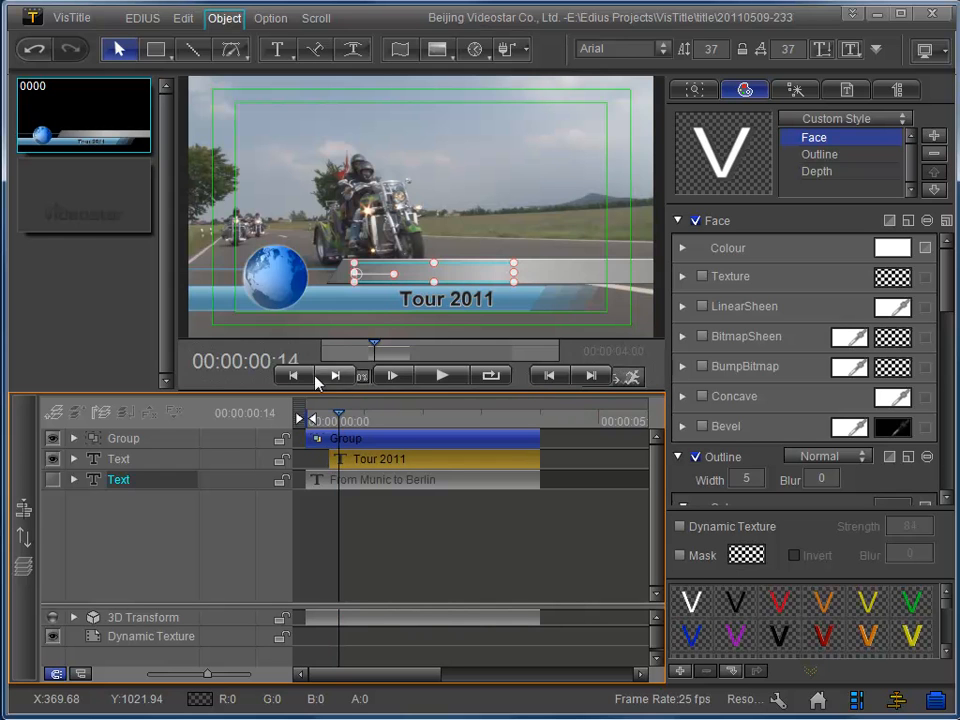
{"action": "left_click", "coordinate": [293, 375]}
{"action": "left_click", "coordinate": [443, 376]}
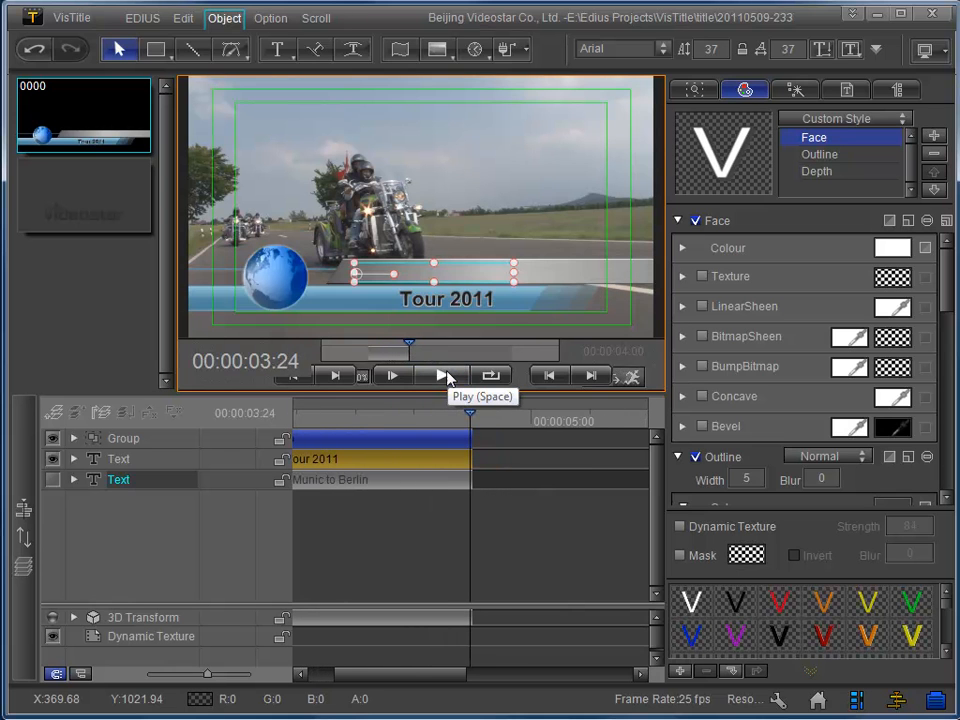
Trim the end of the "Tour 2011" clip back to 00:00:03:07, previewing the title between adjustments.
{"action": "left_click_drag", "start_coordinate": [427, 675], "coordinate": [390, 680]}
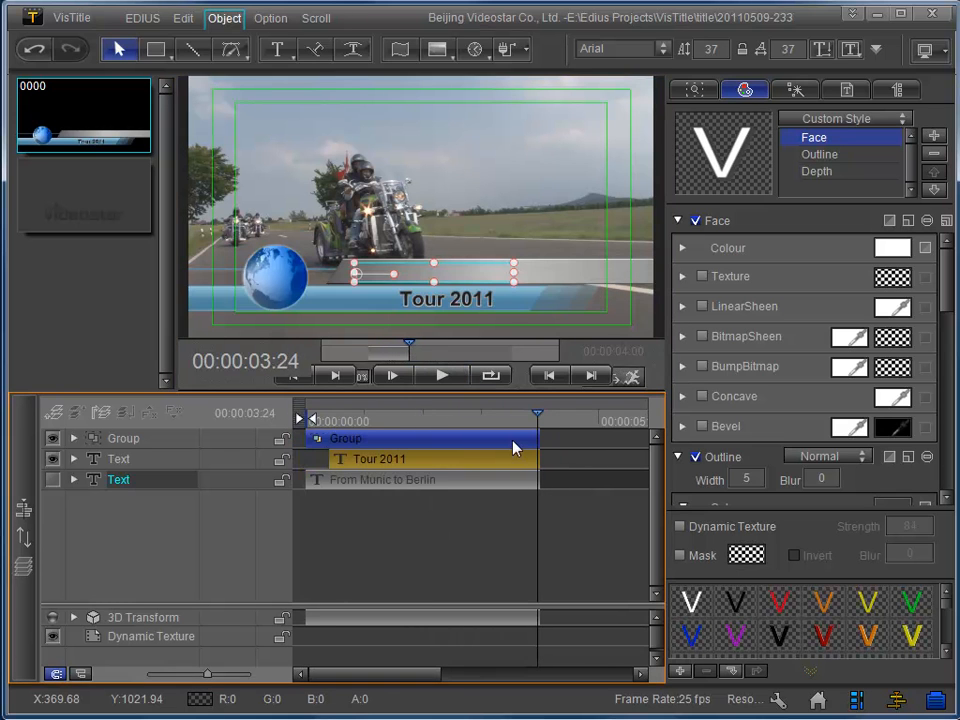
{"action": "left_click_drag", "start_coordinate": [540, 423], "coordinate": [509, 459]}
{"action": "left_click", "coordinate": [521, 461]}
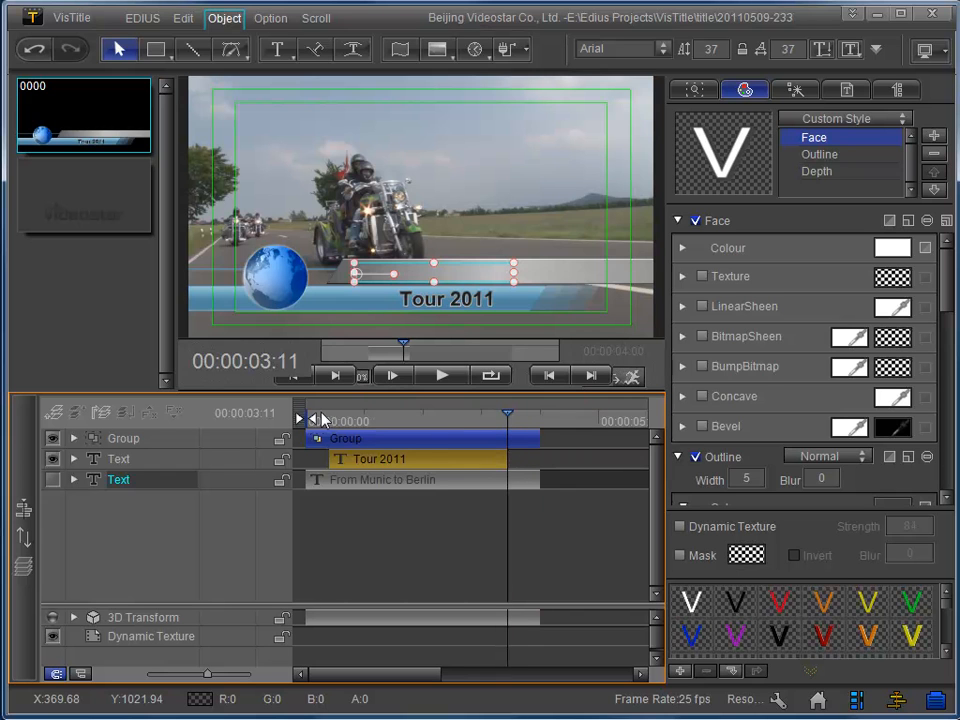
{"action": "left_click", "coordinate": [303, 378]}
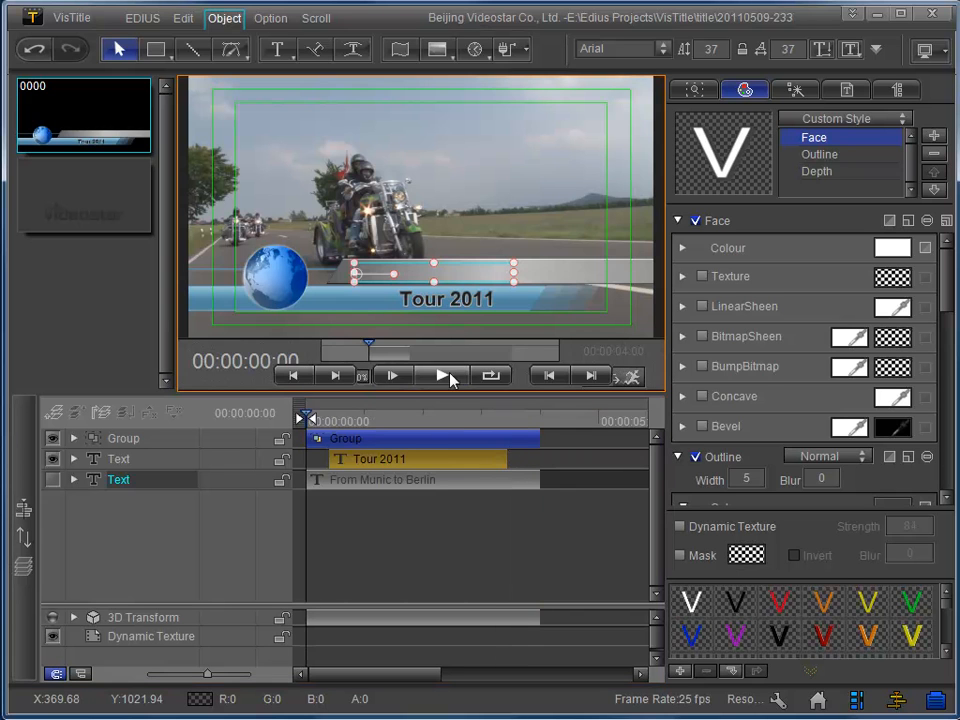
{"action": "left_click", "coordinate": [445, 377]}
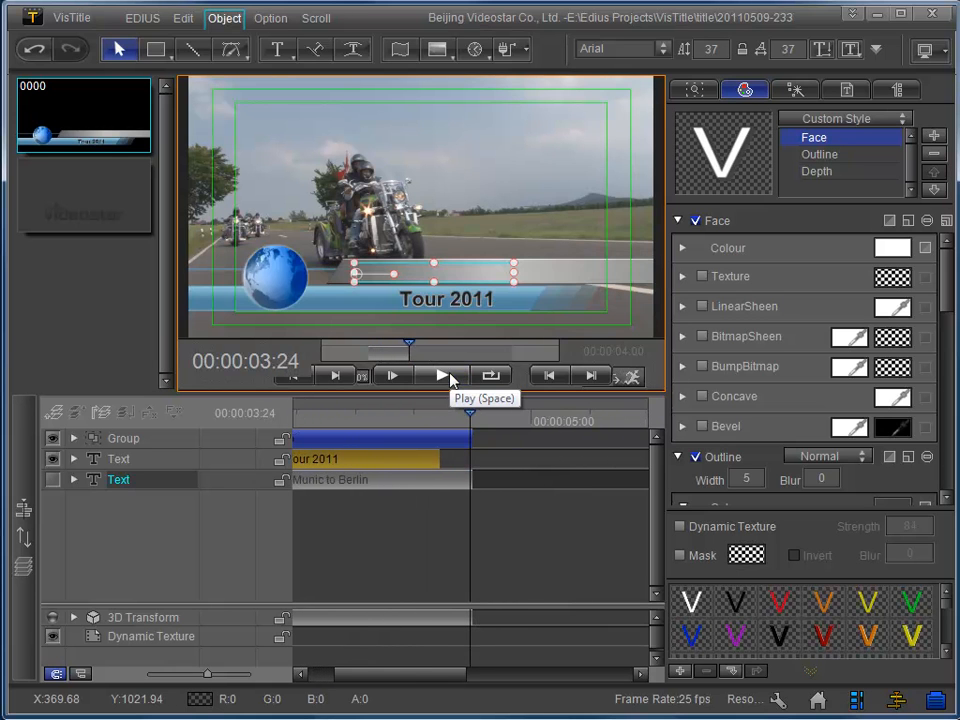
{"action": "left_click_drag", "start_coordinate": [440, 459], "coordinate": [432, 459]}
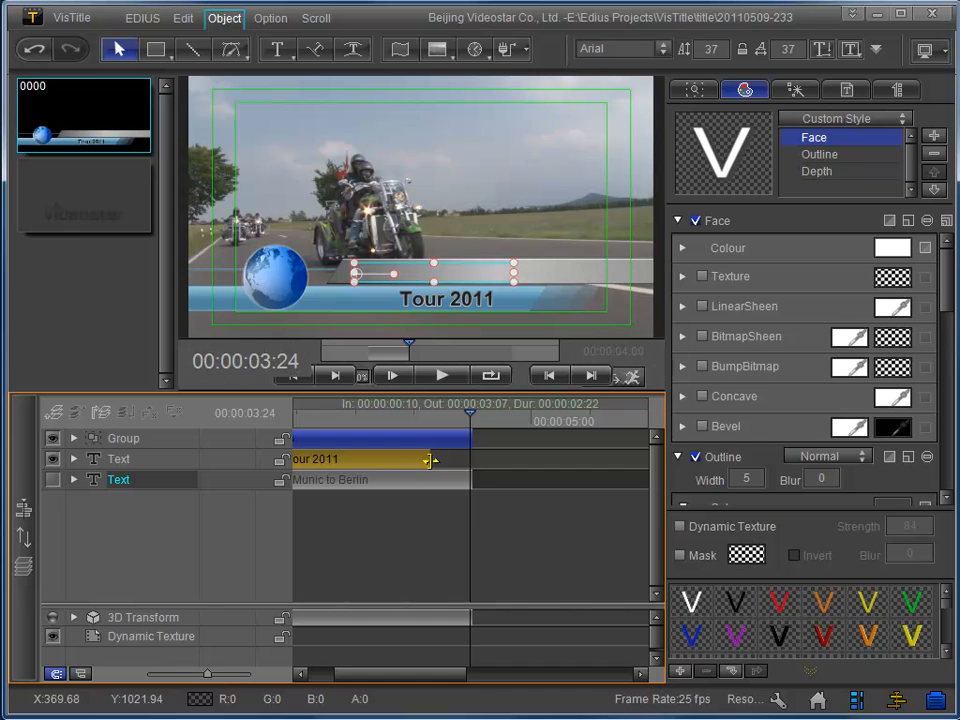
{"action": "left_click_drag", "start_coordinate": [441, 677], "coordinate": [403, 683]}
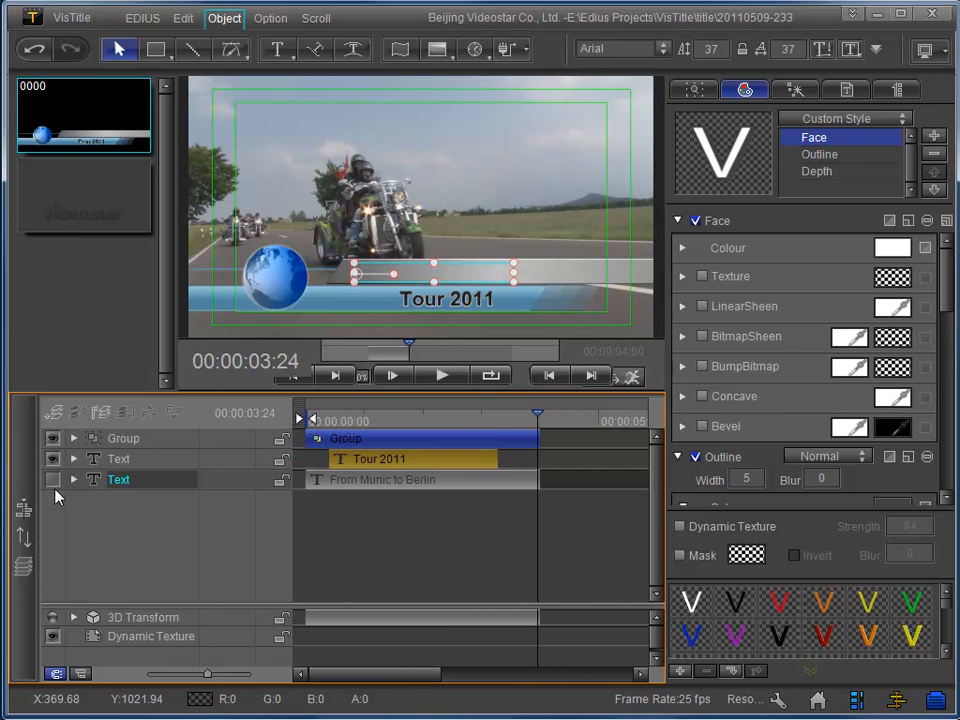
Show the "From Munic to Berlin" track and trim both ends of its clip to line up with the "Tour 2011" clip.
{"action": "left_click", "coordinate": [51, 480]}
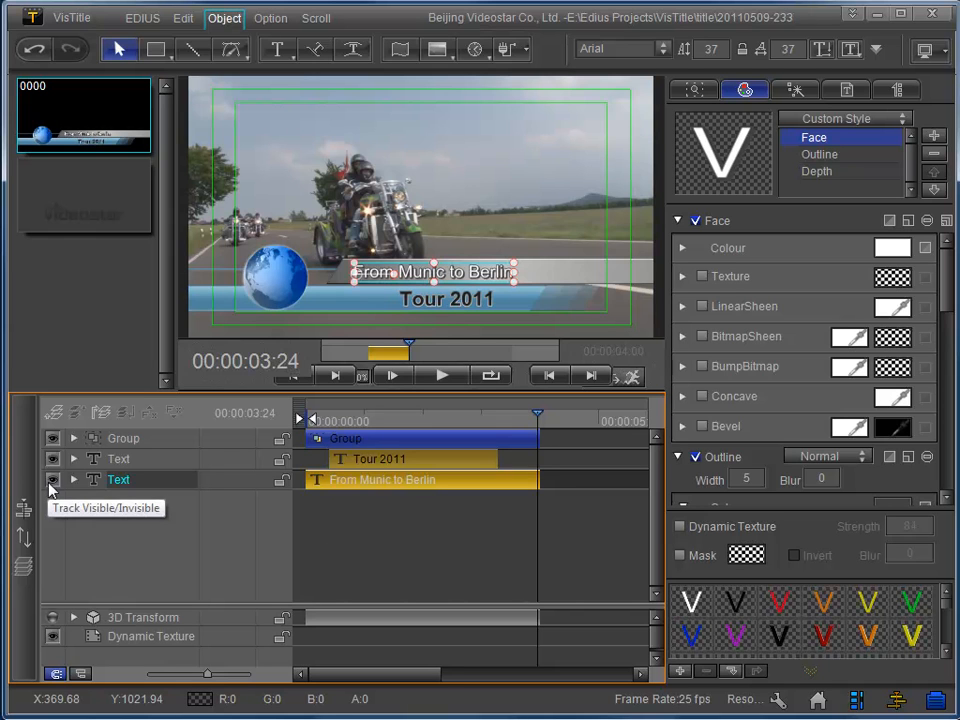
{"action": "left_click_drag", "start_coordinate": [315, 480], "coordinate": [330, 480]}
{"action": "left_click_drag", "start_coordinate": [538, 480], "coordinate": [497, 480]}
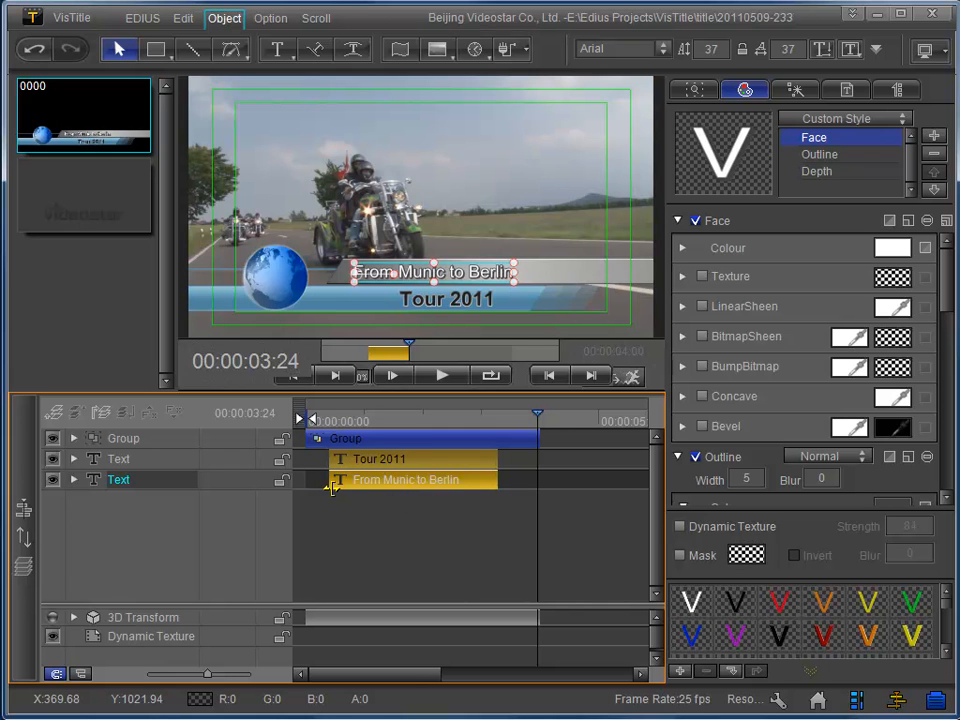
Play the whole title from 00:00:00:00 to check the entrance and exit of both text lines.
{"action": "left_click_drag", "start_coordinate": [538, 420], "coordinate": [306, 421]}
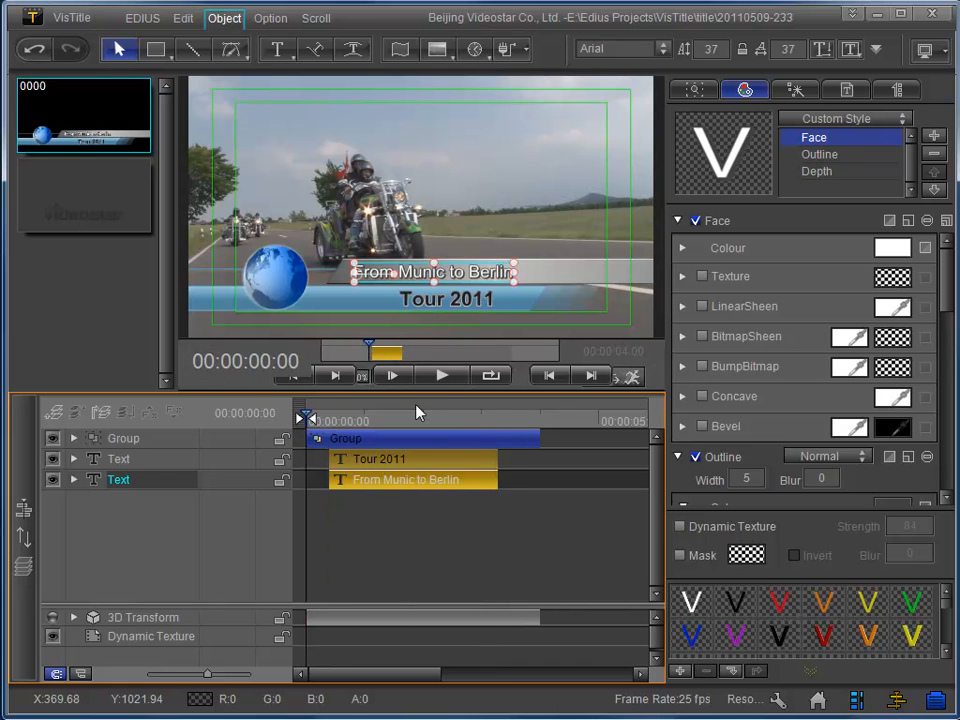
{"action": "left_click", "coordinate": [442, 376]}
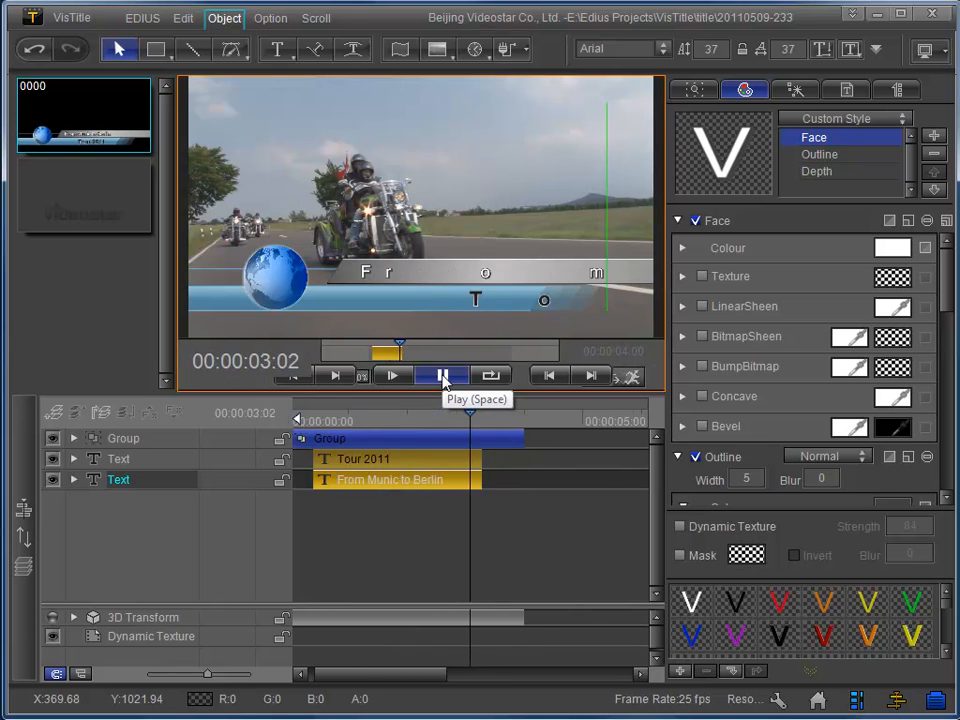
{"action": "left_click_drag", "start_coordinate": [424, 673], "coordinate": [375, 667]}
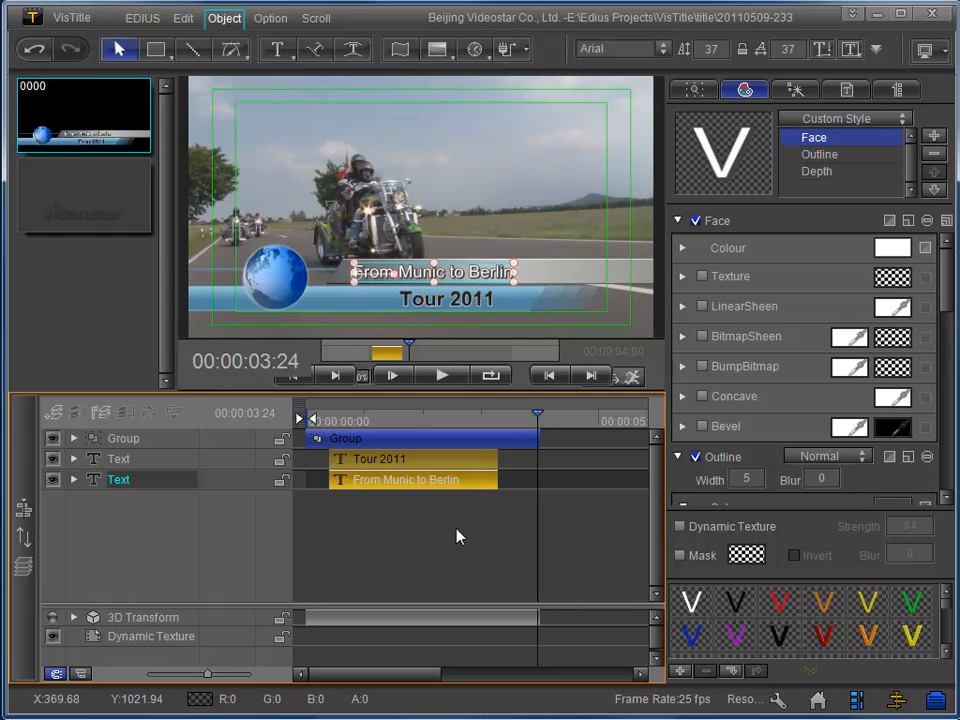
Save the title back to the EDIUS project and play it over the video on the sequence timeline.
{"action": "left_click", "coordinate": [142, 19]}
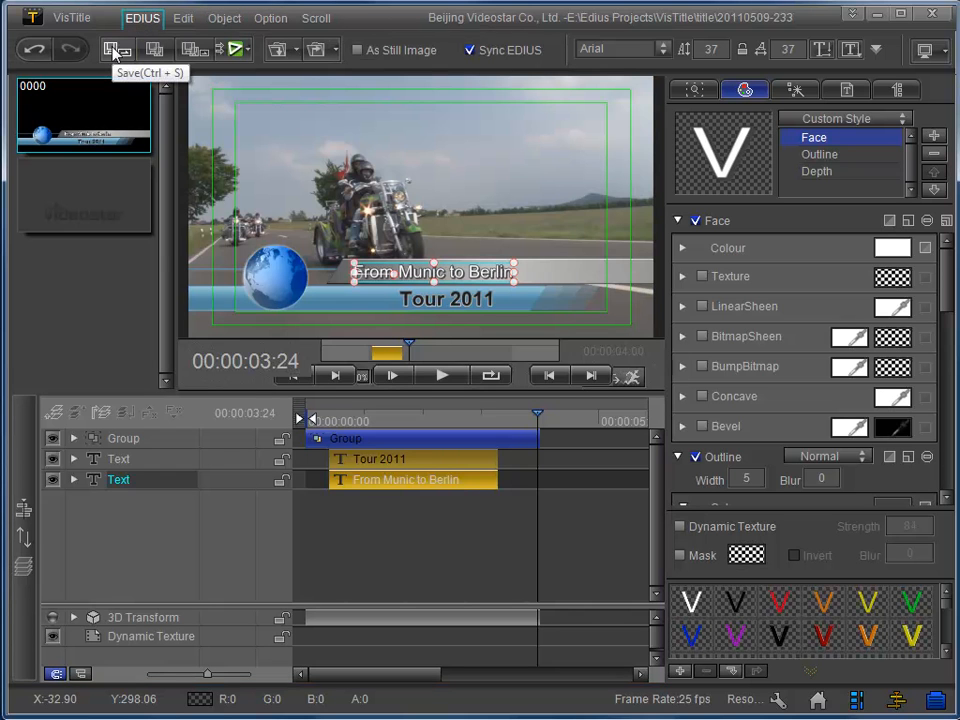
{"action": "left_click", "coordinate": [116, 52]}
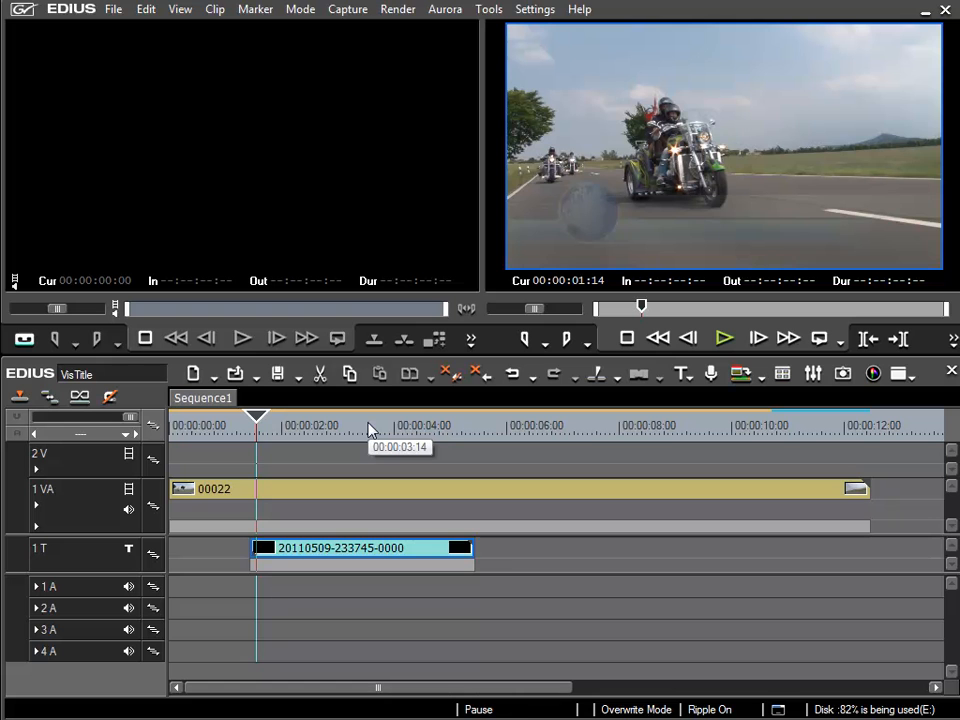
{"action": "key", "text": "space"}
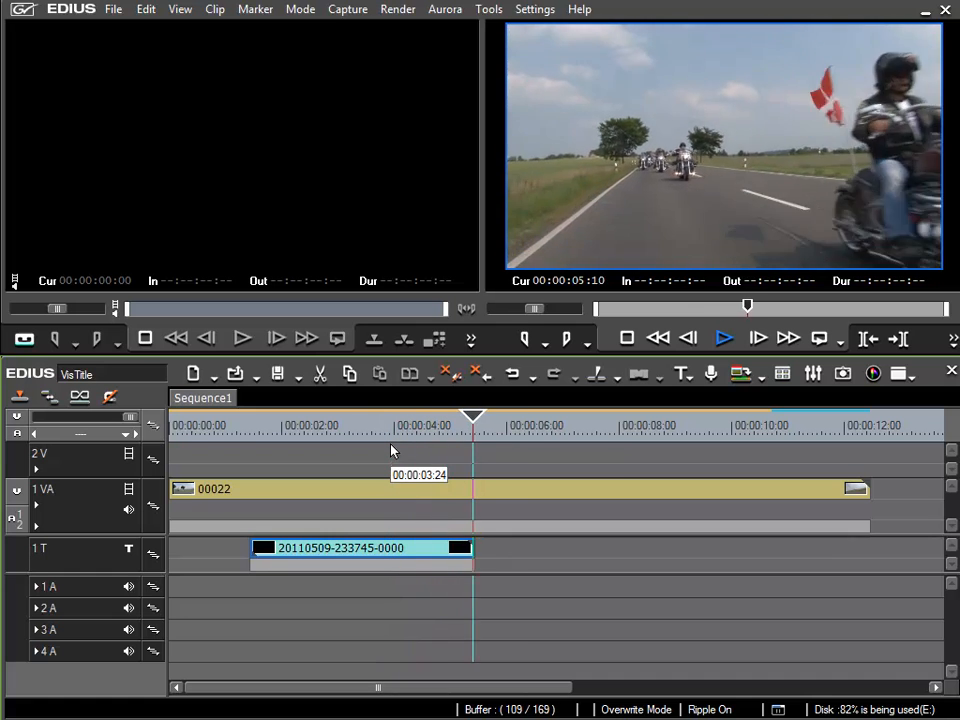
{"action": "key", "text": "space"}
With the sequence at 00:00:03:04, open the title clip in the Layout Editor, correct the text to "From Munich to Berlin" and save.
{"action": "left_click", "coordinate": [379, 438]}
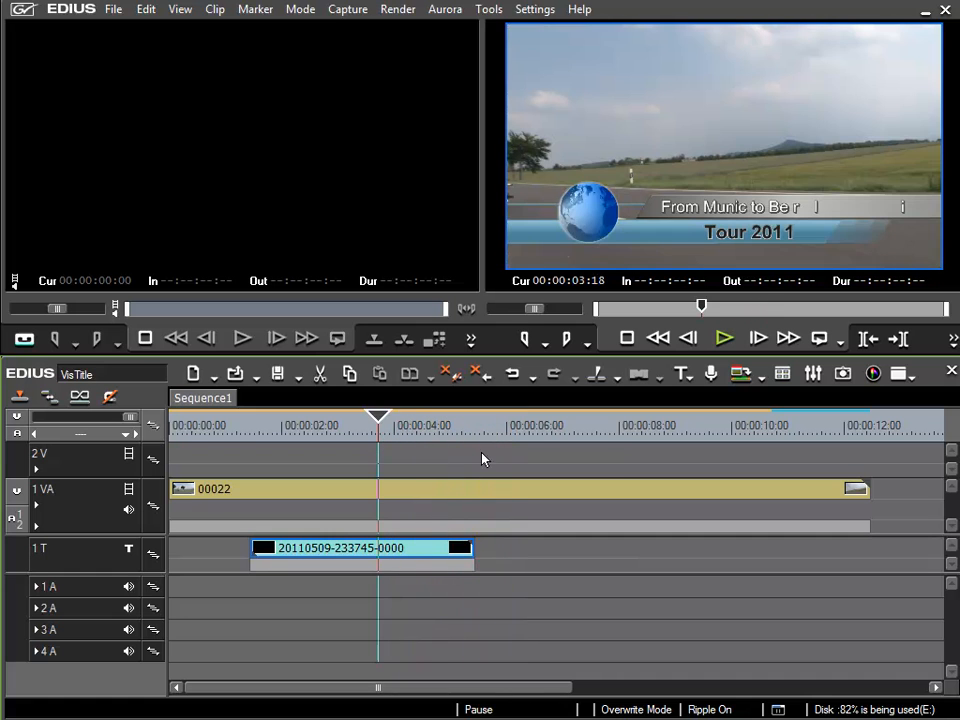
{"action": "left_click", "coordinate": [339, 429]}
{"action": "left_click_drag", "start_coordinate": [339, 431], "coordinate": [346, 428]}
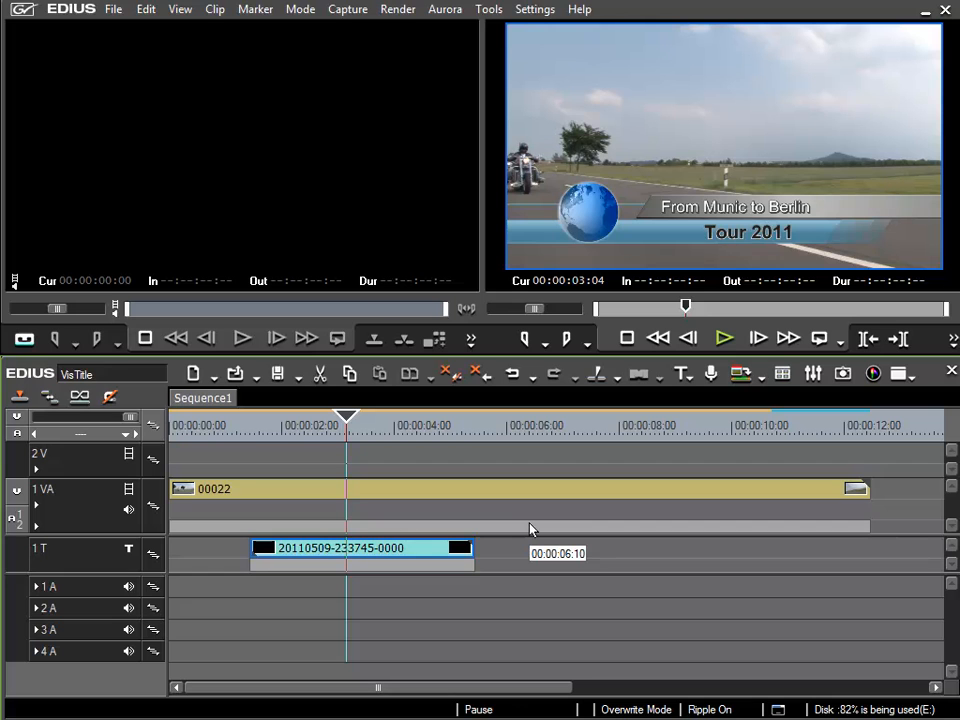
{"action": "double_click", "coordinate": [367, 548]}
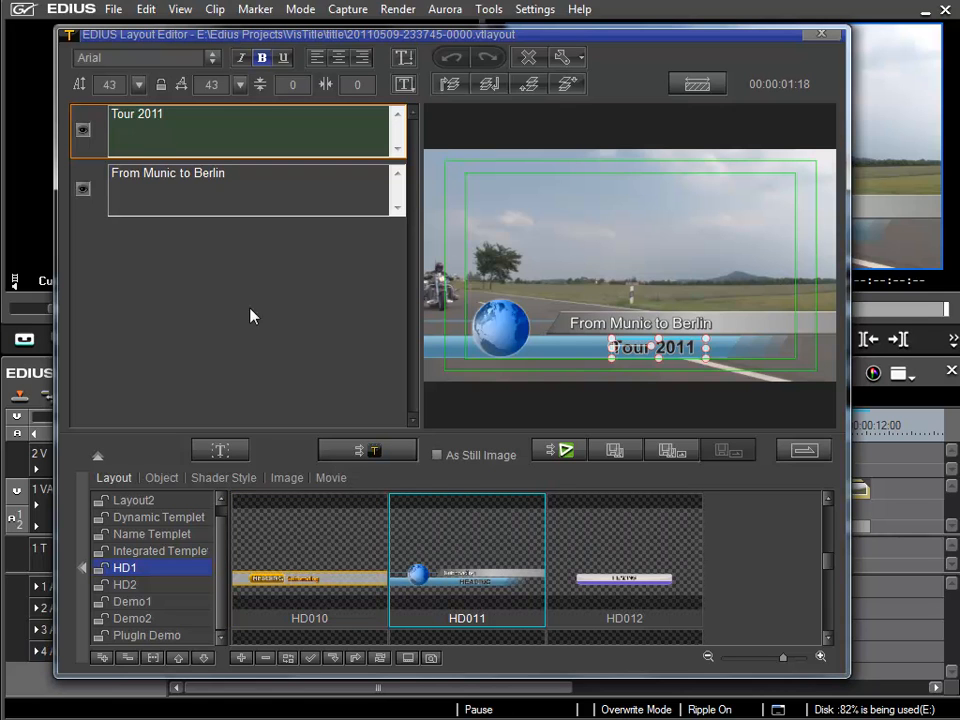
{"action": "left_click", "coordinate": [174, 173]}
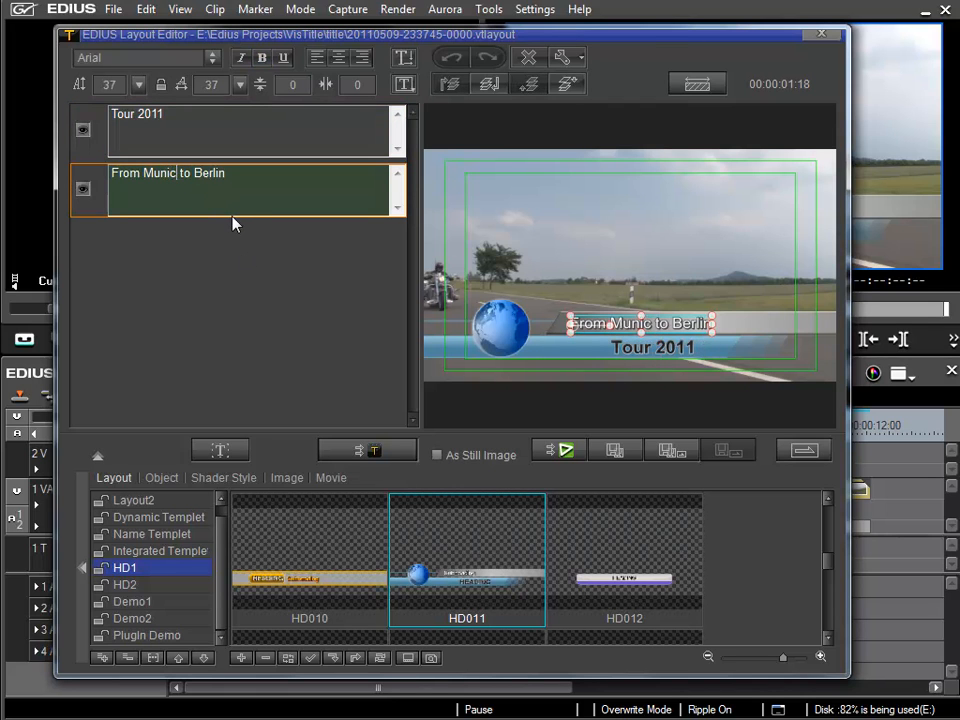
{"action": "type", "text": "h"}
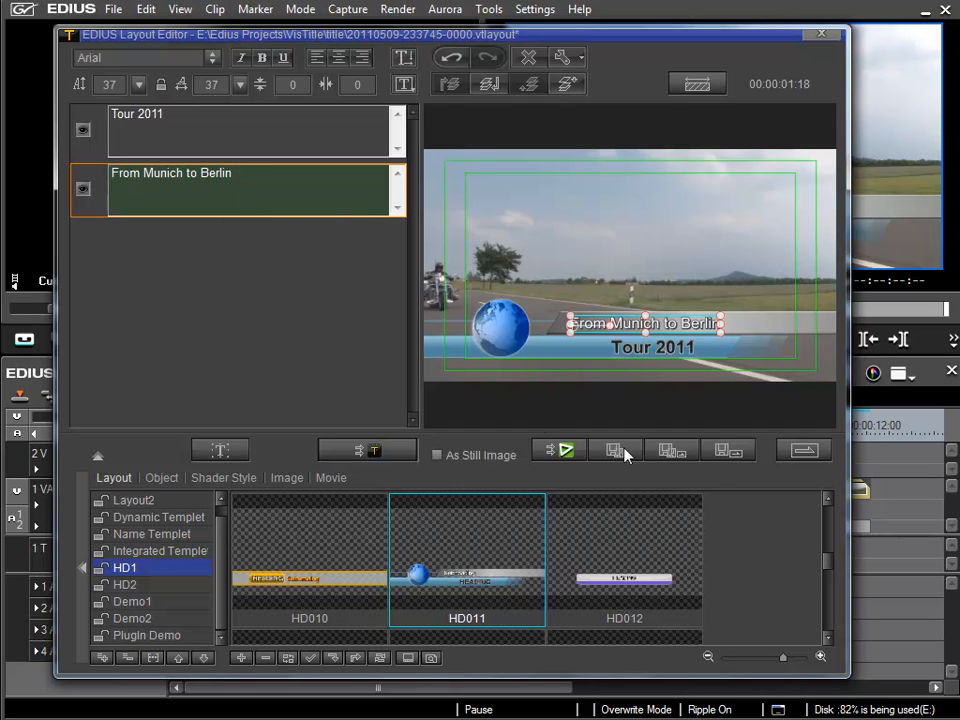
{"action": "left_click", "coordinate": [727, 451]}
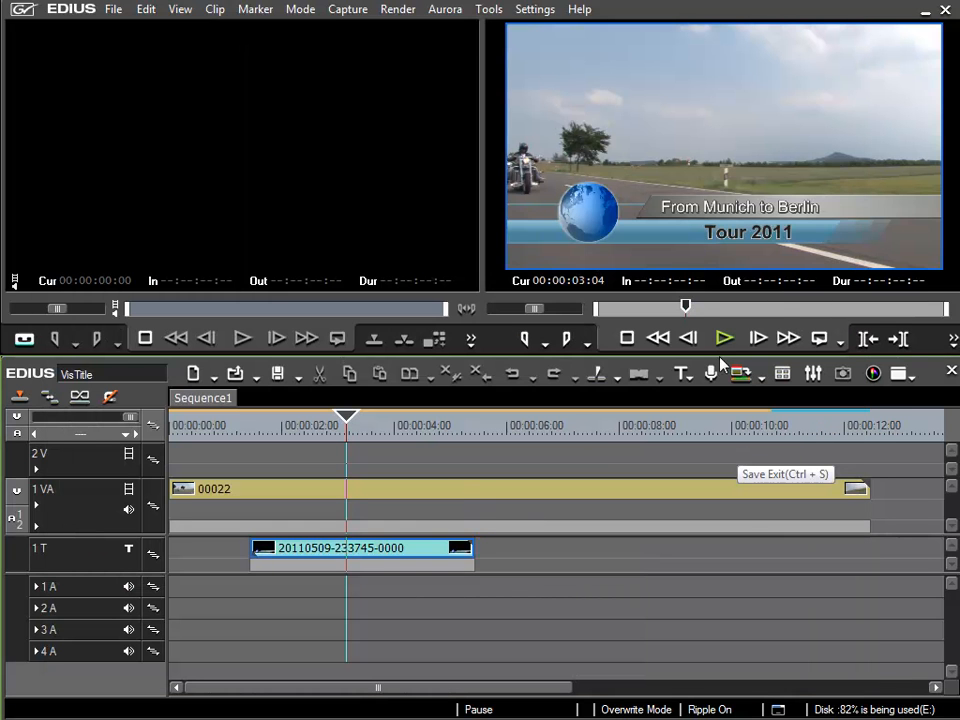
Play the sequence from the start of the title clip at 00:00:01:12 to check the corrected title.
{"action": "left_click", "coordinate": [312, 430]}
{"action": "left_click_drag", "start_coordinate": [312, 437], "coordinate": [252, 455]}
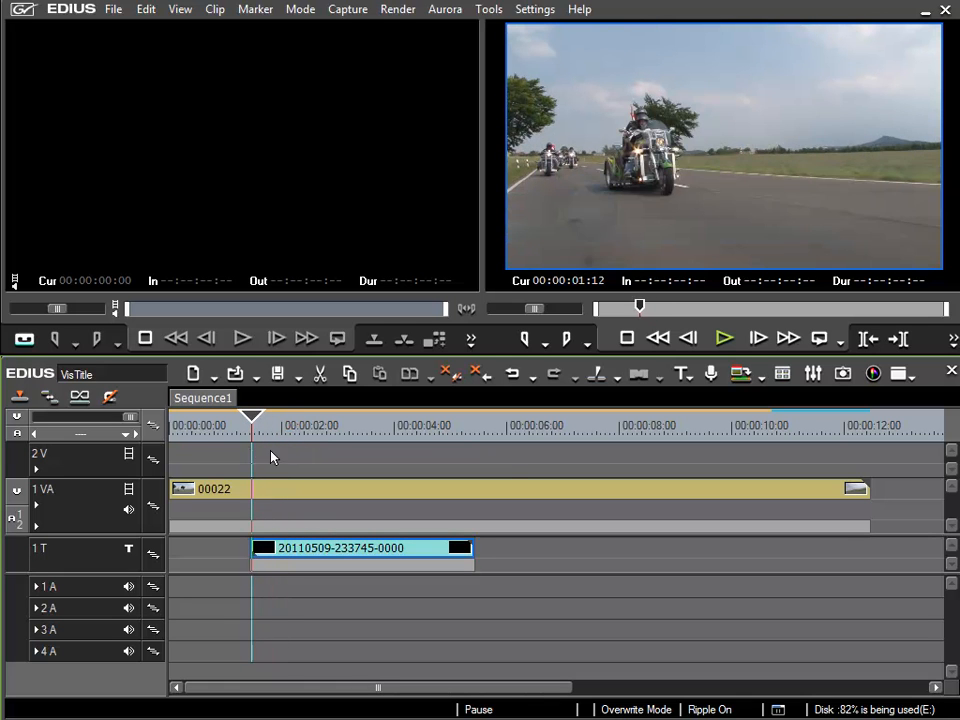
{"action": "key", "text": "space"}
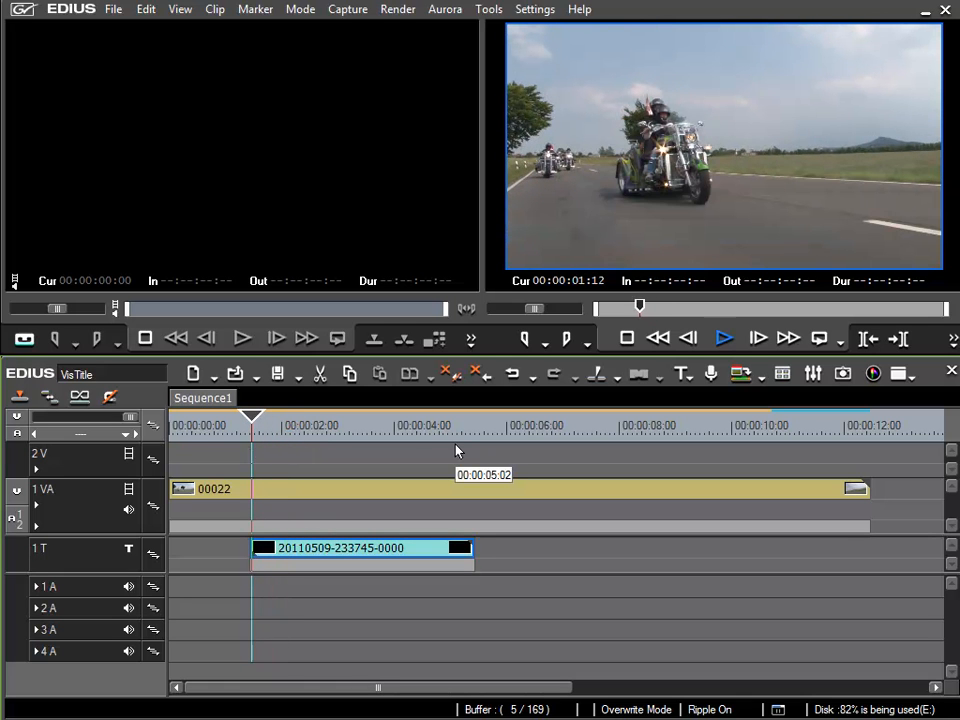